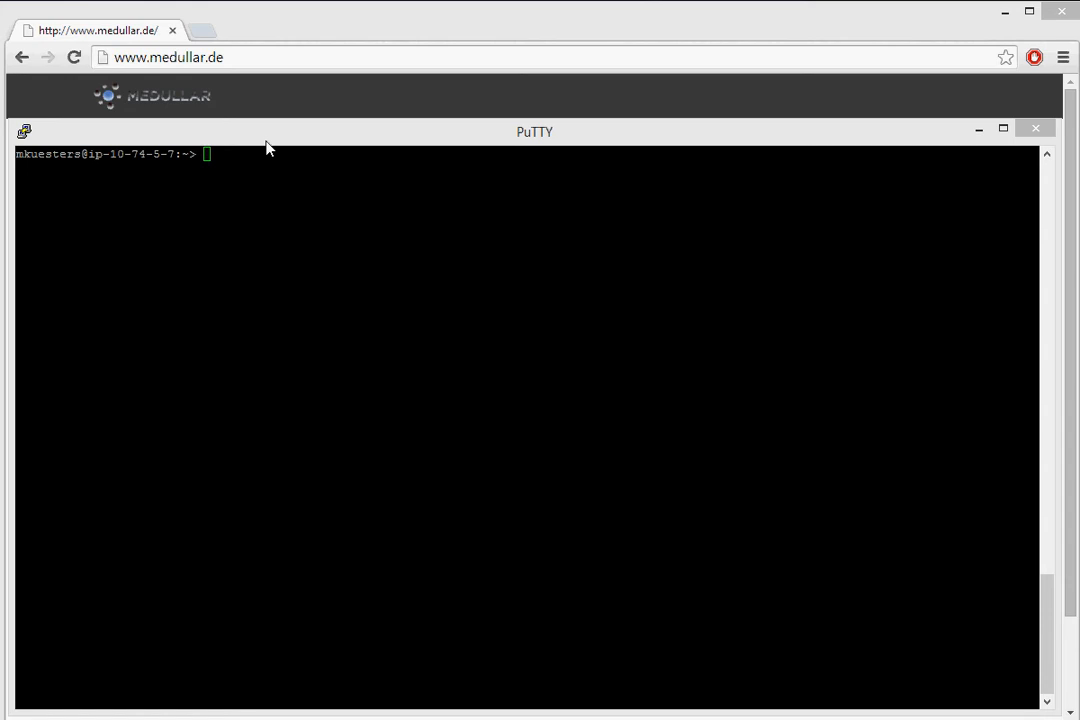
# Create the medullaragent user with a home directory using 'sudo /usr/sbin/useradd -m medullaragent'
pyautogui.click(267, 148)
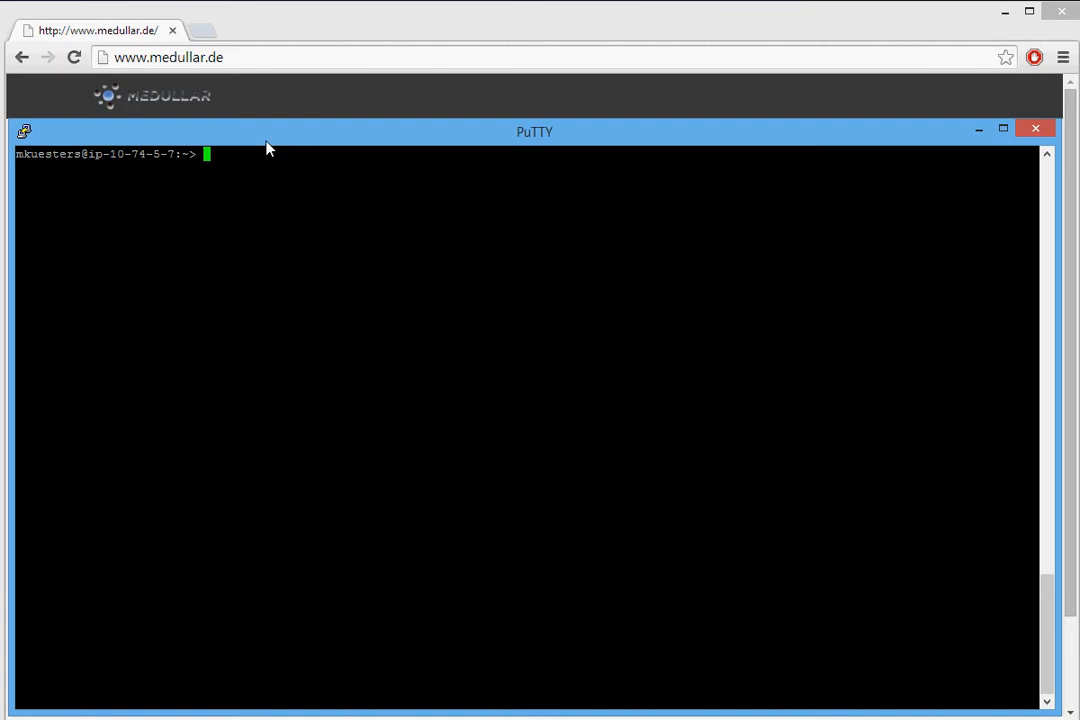
pyautogui.rightClick(276, 211)
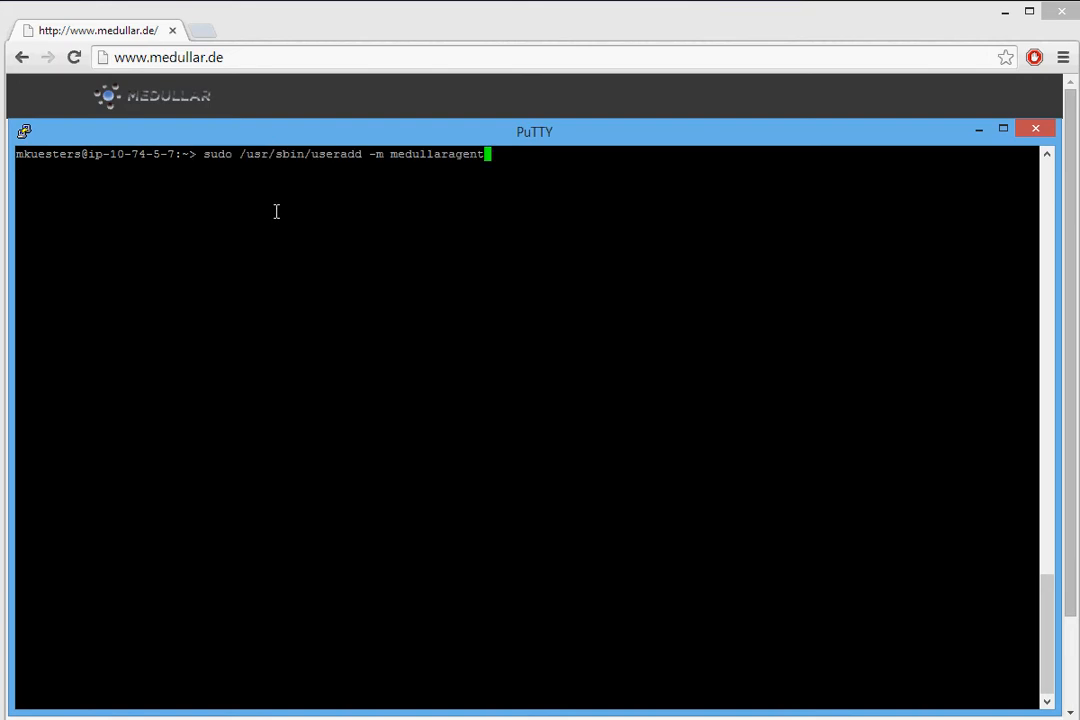
pyautogui.press('Return')
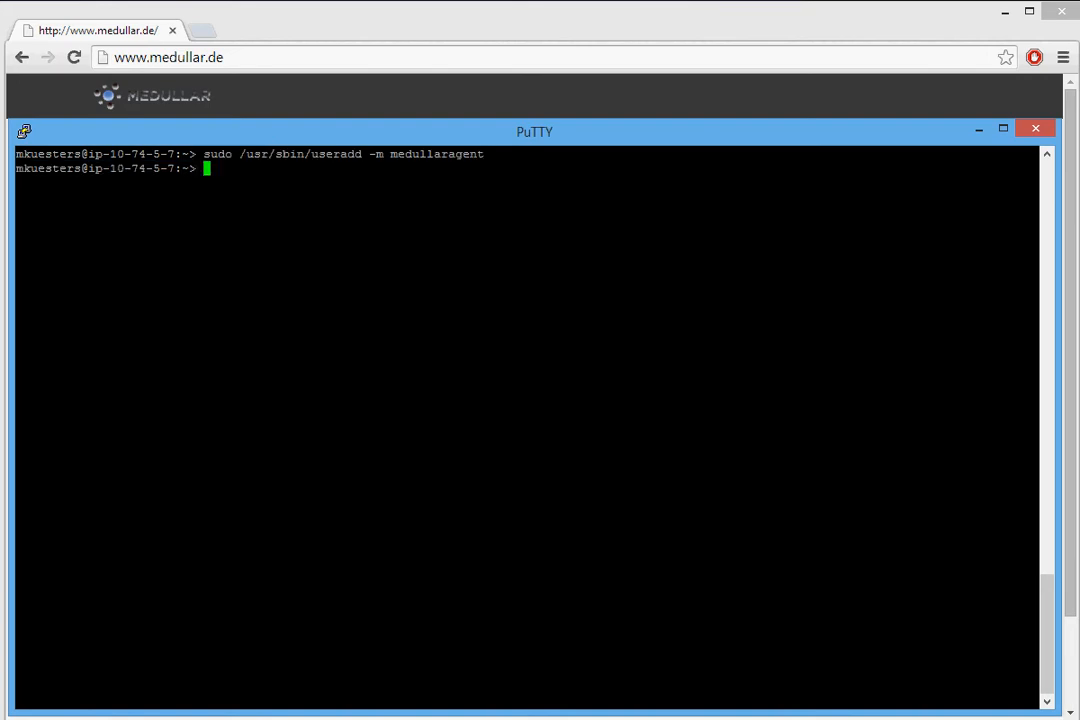
# Set and confirm a password for medullaragent with 'sudo passwd medullaragent'
pyautogui.hotkey('alt', 'Tab')
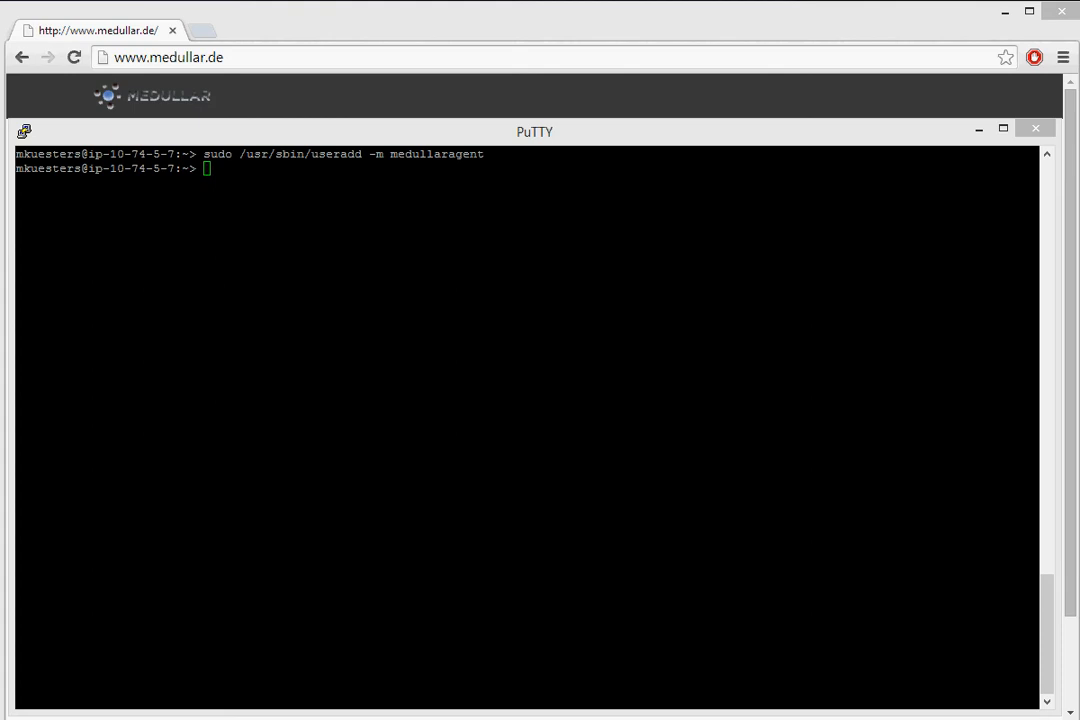
pyautogui.rightClick(297, 289)
pyautogui.press('Return')
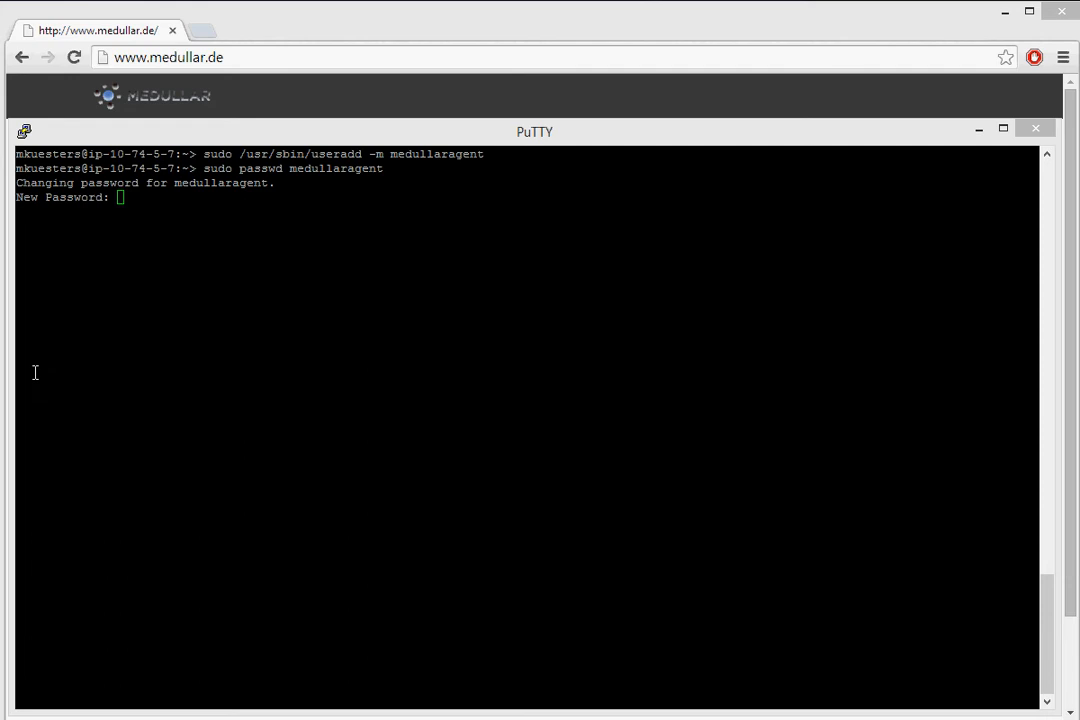
pyautogui.click(163, 364)
pyautogui.press('Return')
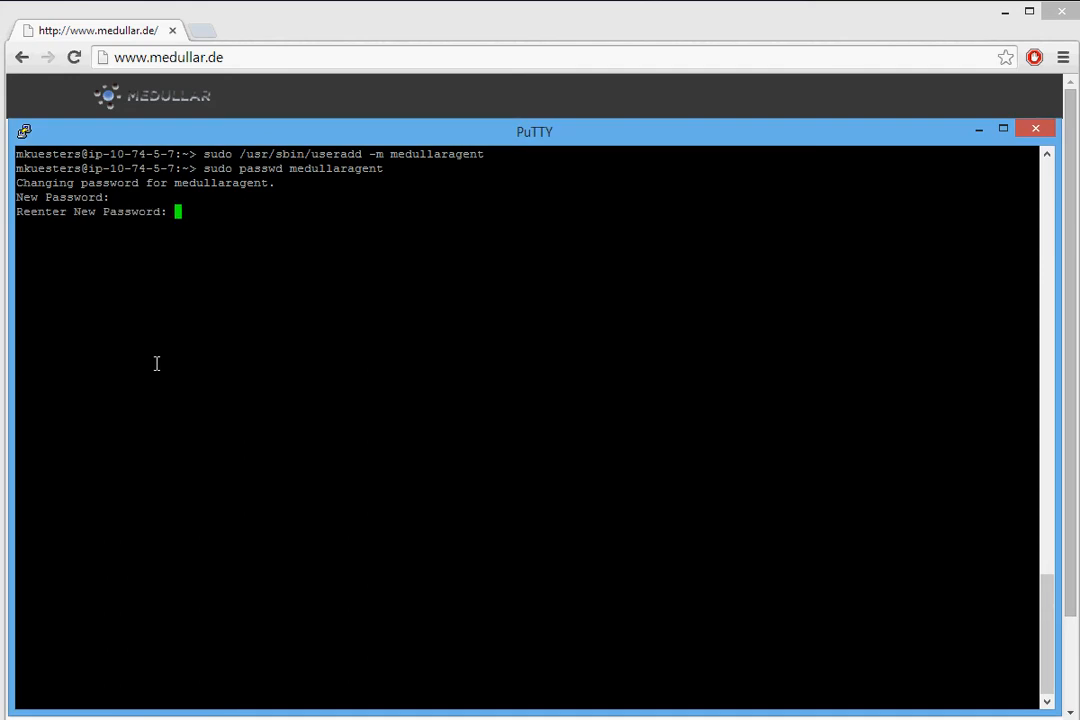
pyautogui.press('Return')
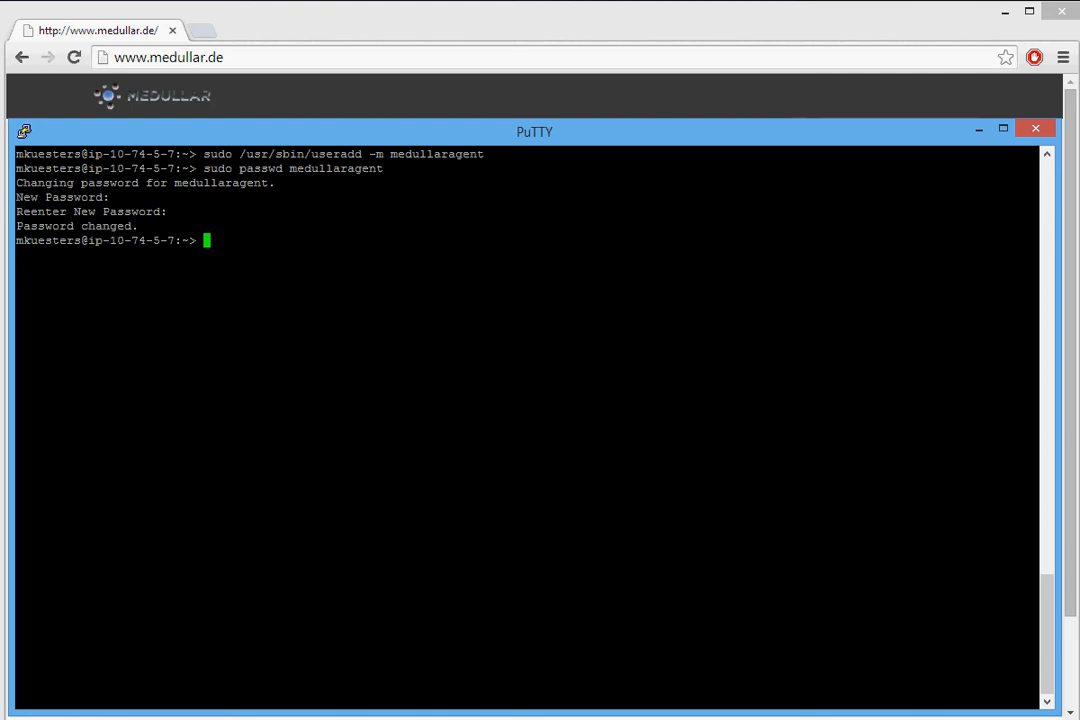
# Log in to the Medullar website with the account username and password, then go to CONFIGURE
pyautogui.click(263, 54)
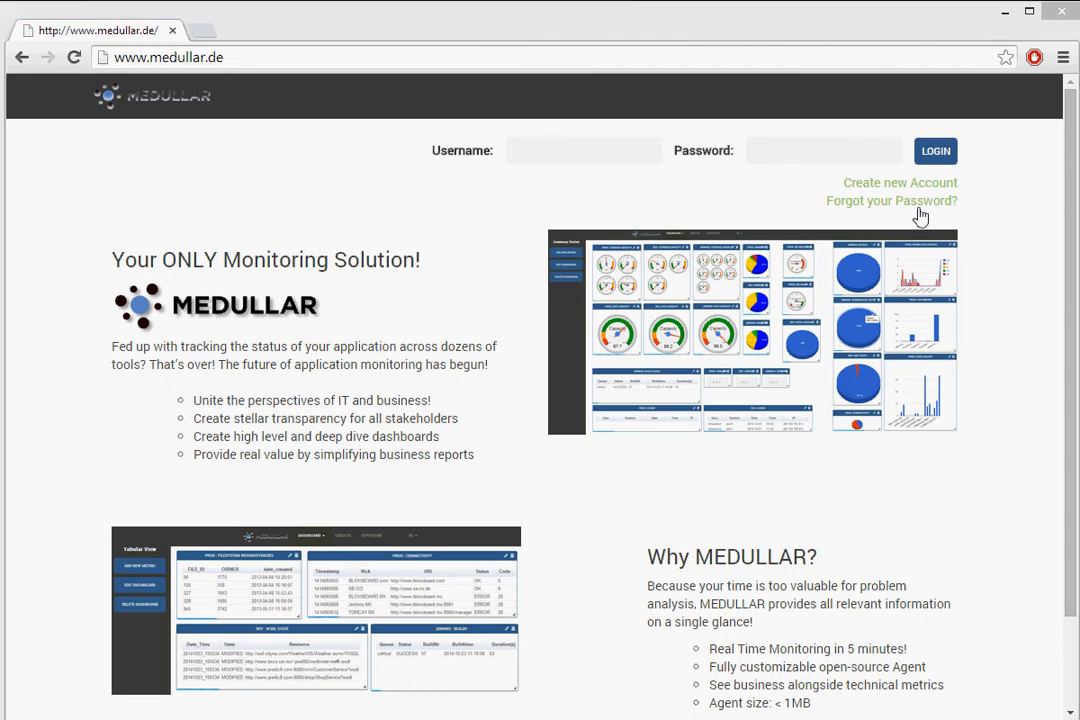
pyautogui.click(549, 151)
pyautogui.write('michaelse')
pyautogui.click(760, 151)
pyautogui.write('•••••••••')
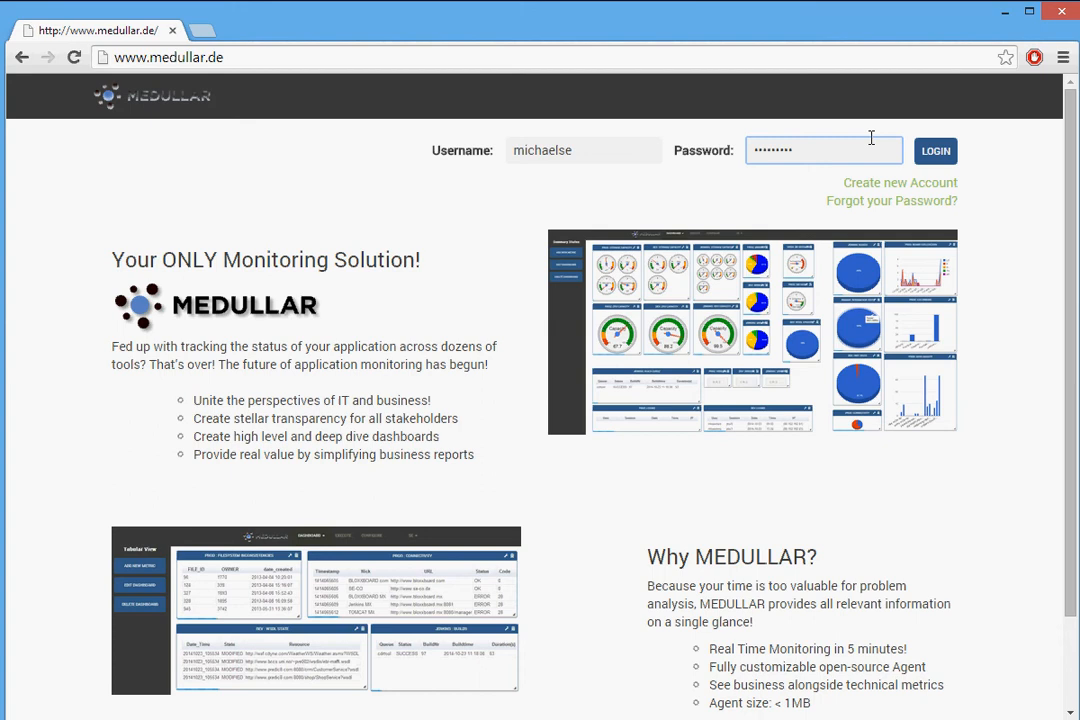
pyautogui.click(938, 152)
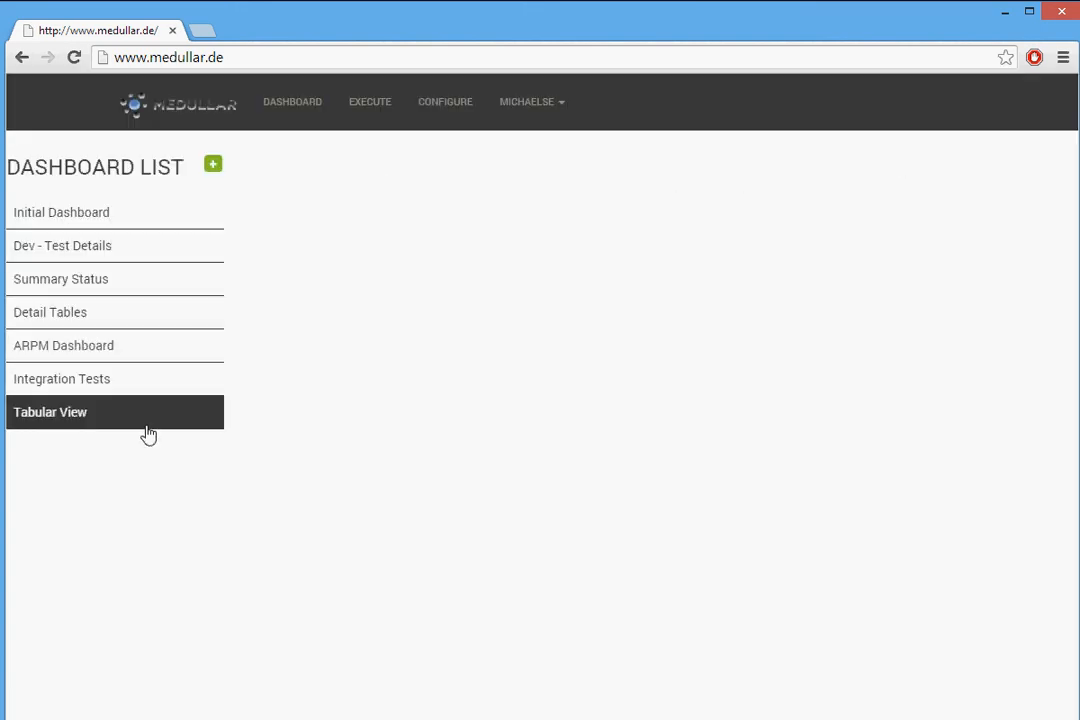
pyautogui.click(435, 108)
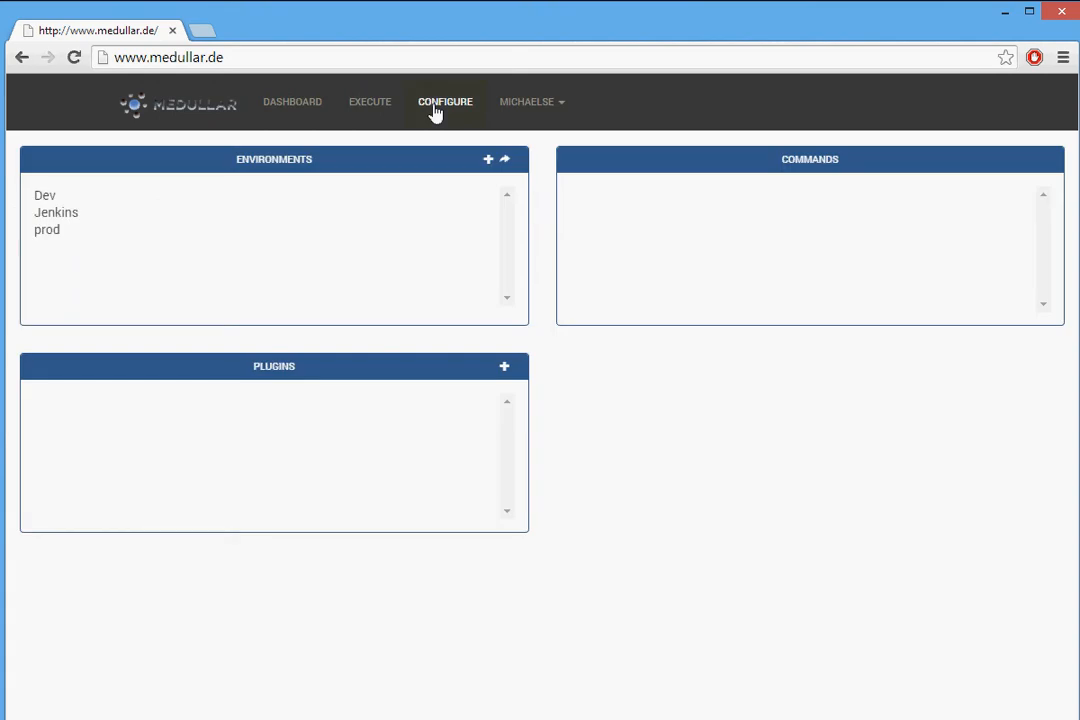
# Start a new environment named 'Staging' with host 54.217.201.180 and username medullaragent
pyautogui.click(489, 163)
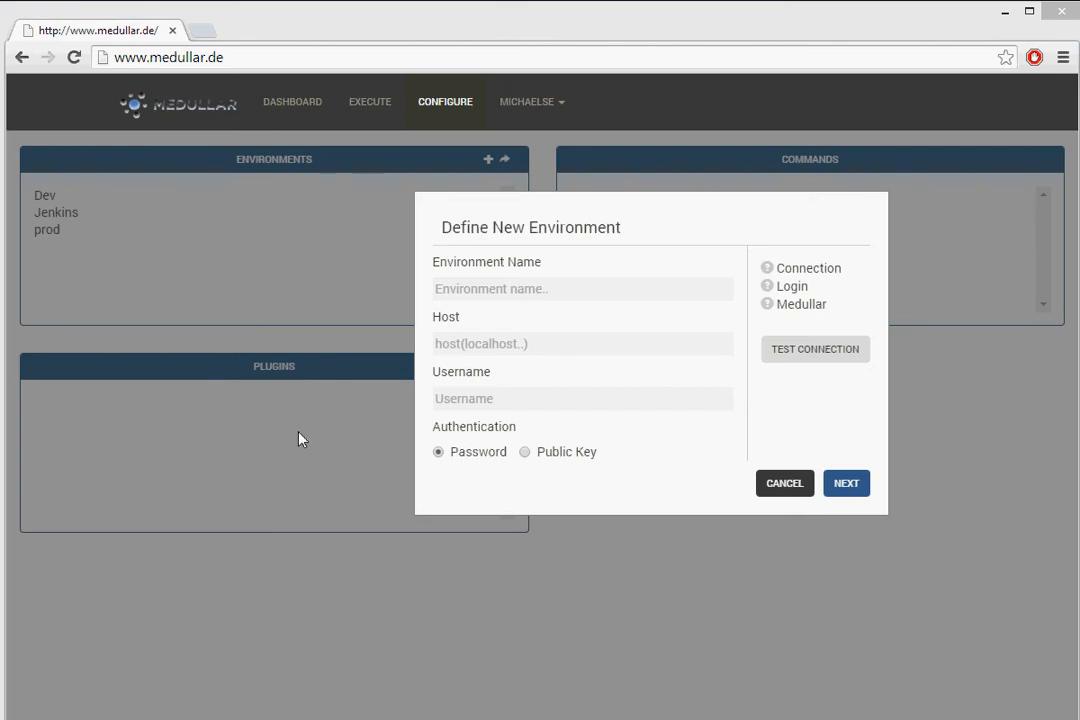
pyautogui.click(450, 290)
pyautogui.write('Staging')
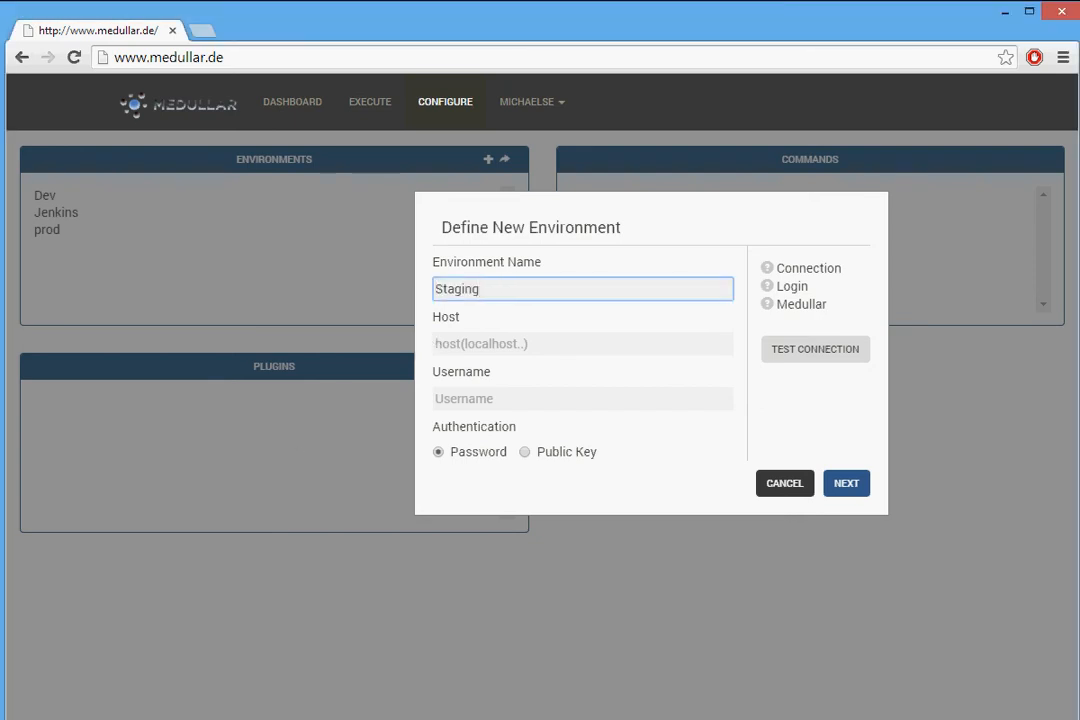
pyautogui.hotkey('alt', 'Tab')
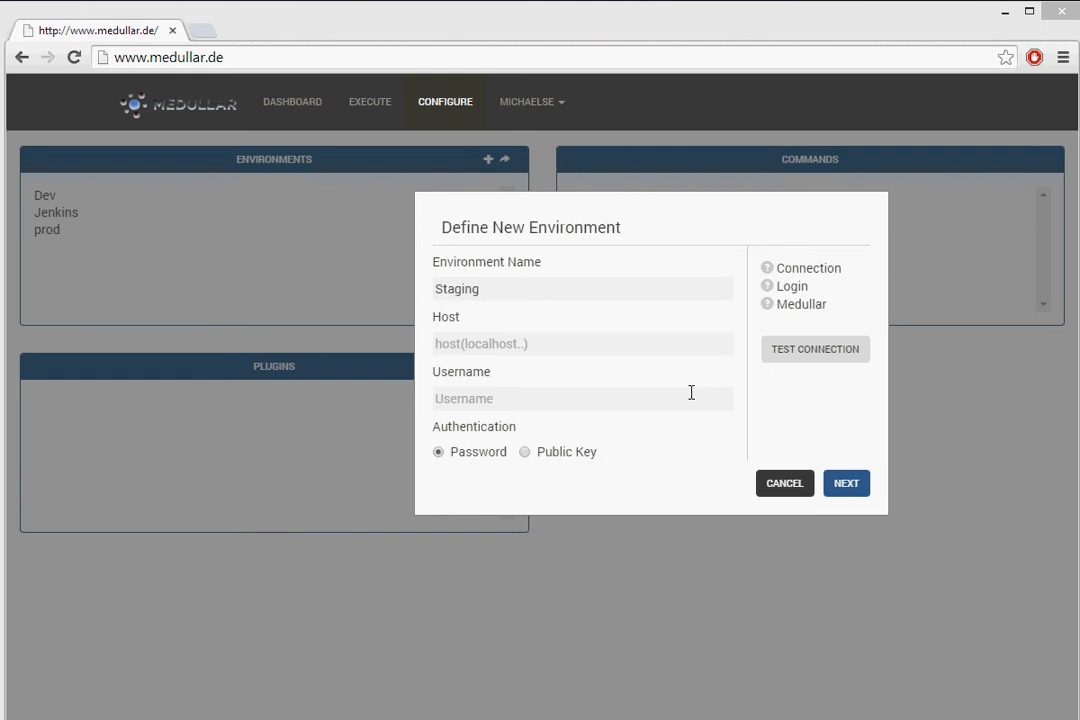
pyautogui.click(576, 344)
pyautogui.write('54.217.201.180')
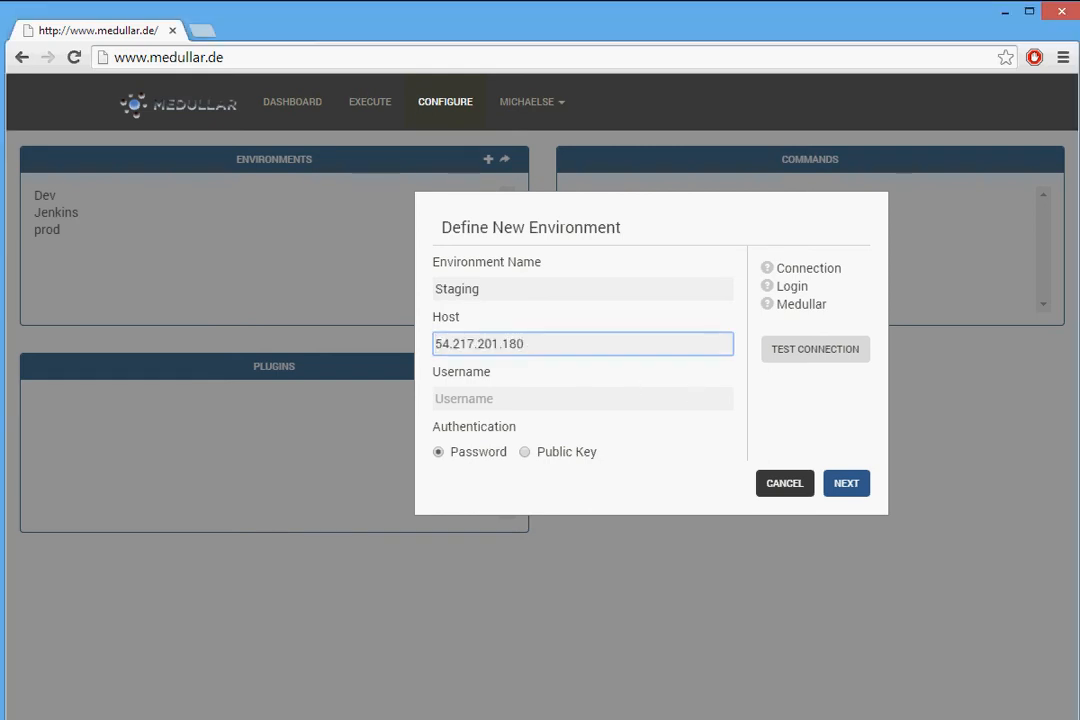
pyautogui.hotkey('alt', 'Tab')
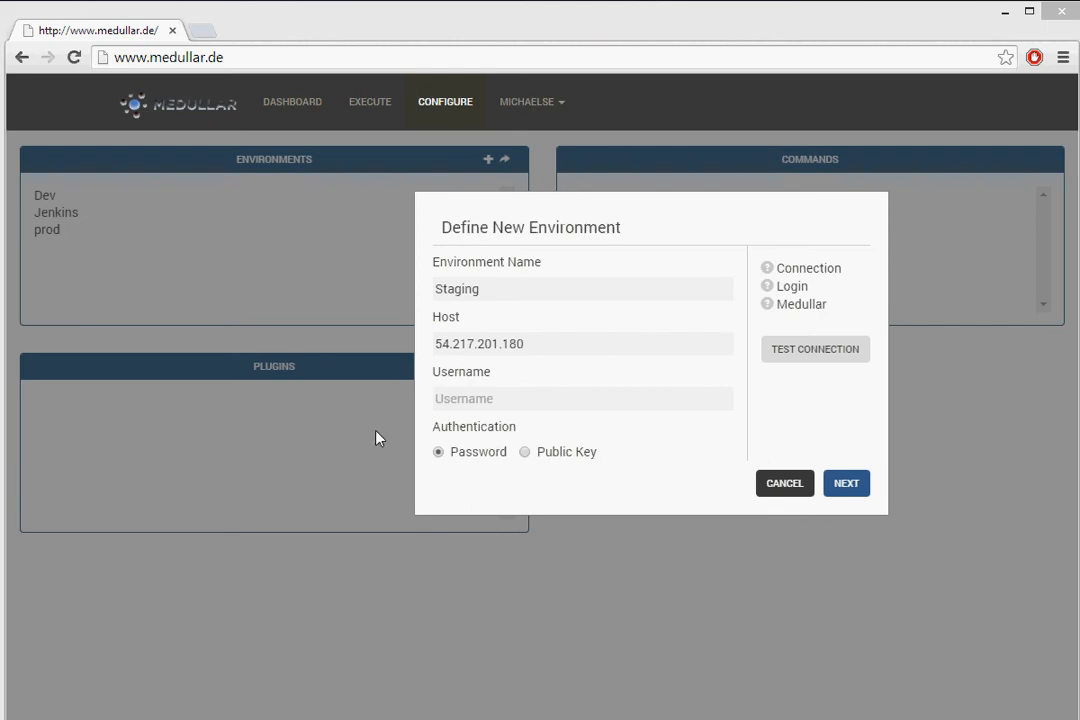
pyautogui.click(504, 399)
pyautogui.write('medullaragent')
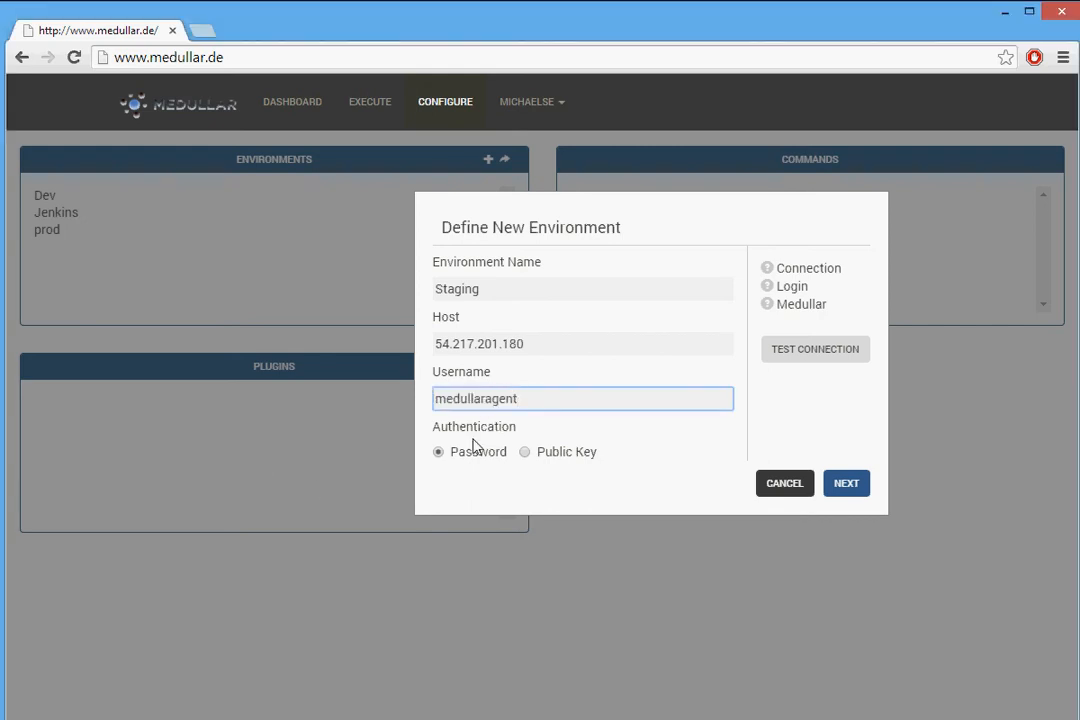
pyautogui.click(845, 486)
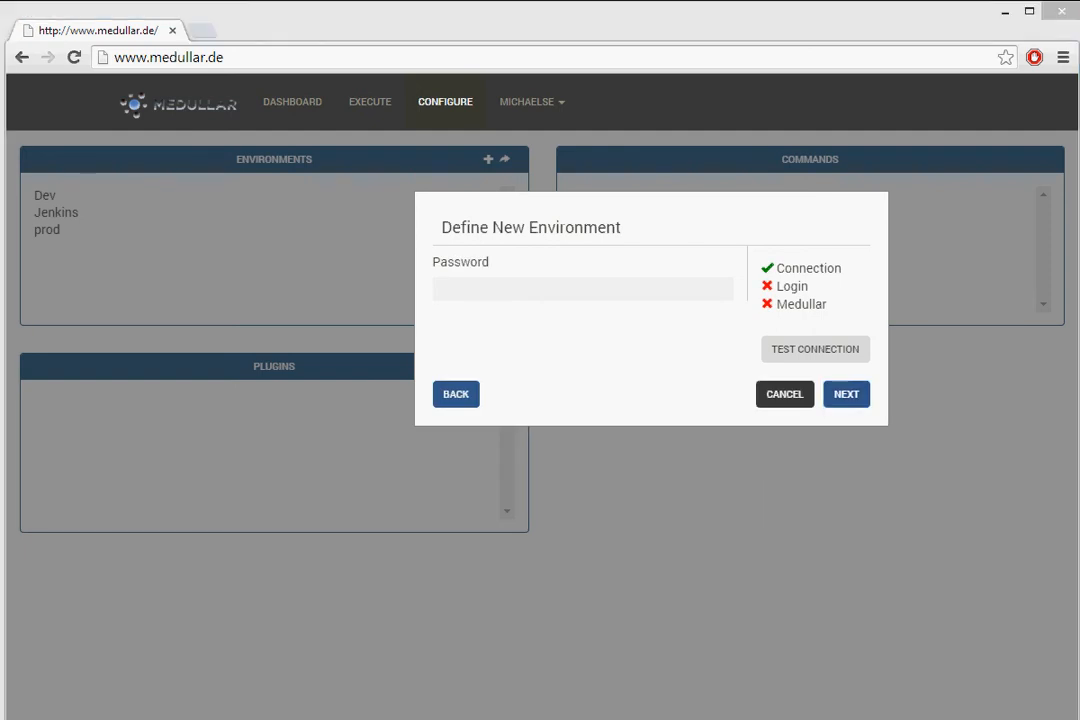
# Enter the medullaragent password and submit it to complete the connection checks
pyautogui.click(521, 285)
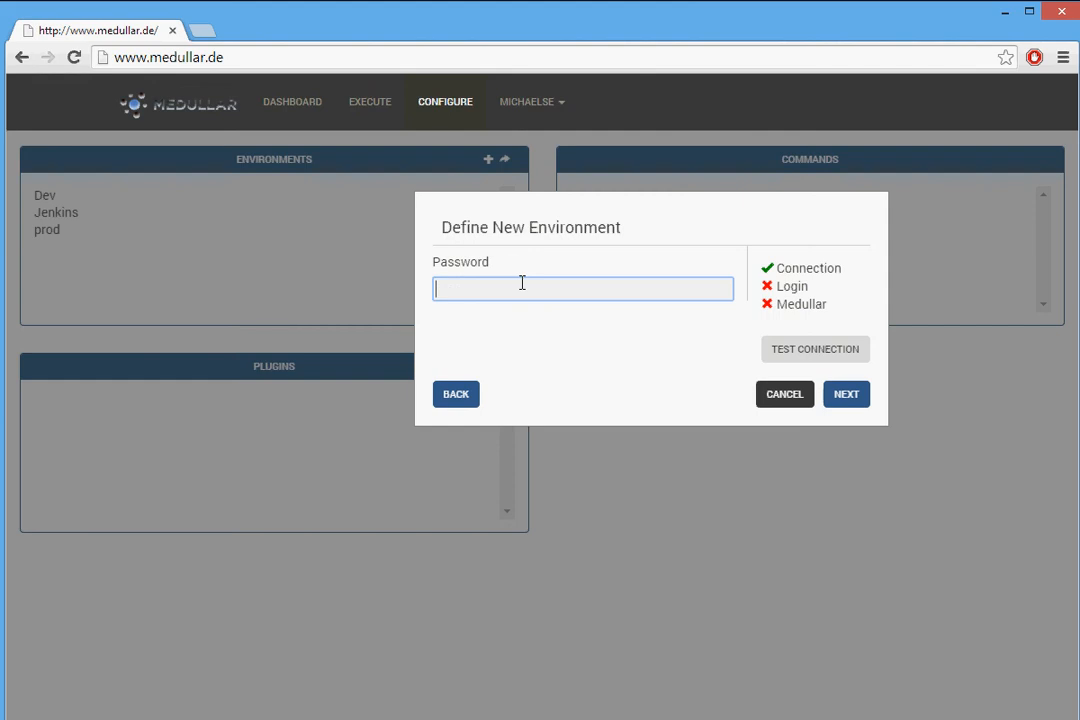
pyautogui.hotkey('ctrl', 'v')
pyautogui.click(866, 398)
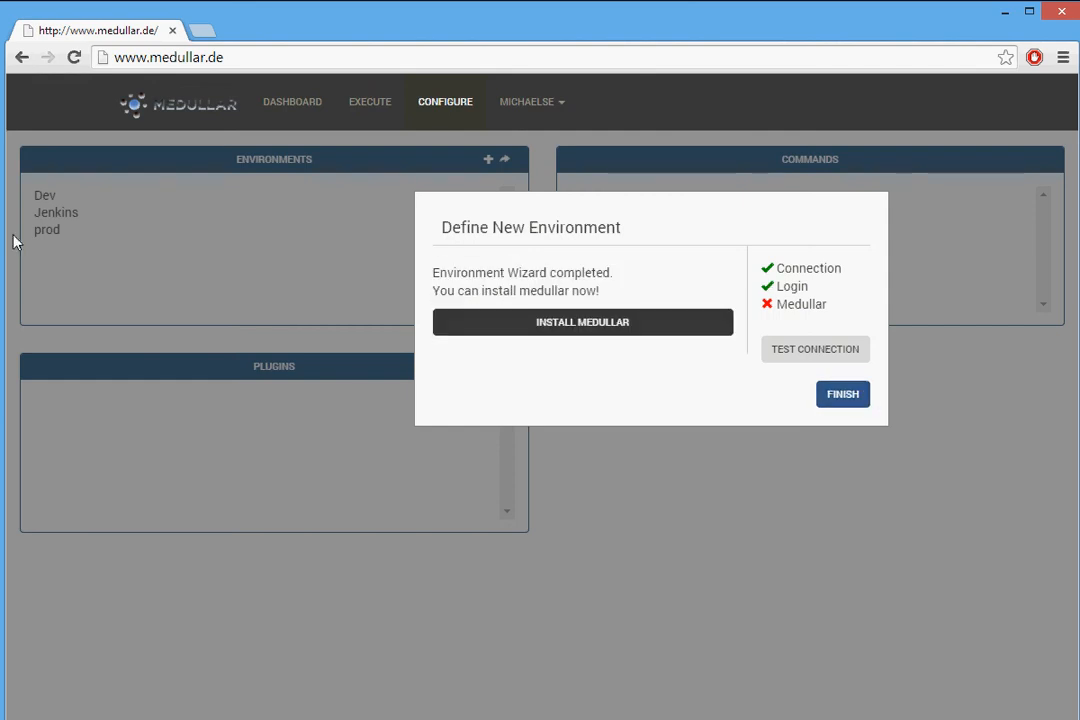
# Install Medullar on the Staging host and finish the Define New Environment wizard
pyautogui.click(594, 325)
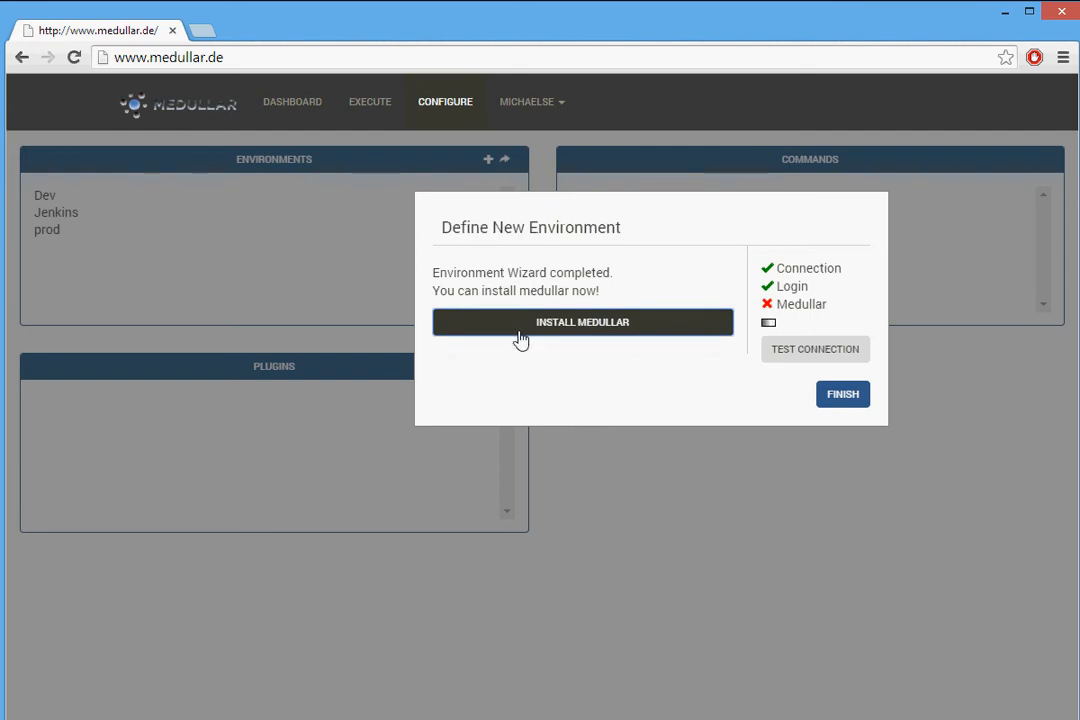
pyautogui.click(840, 396)
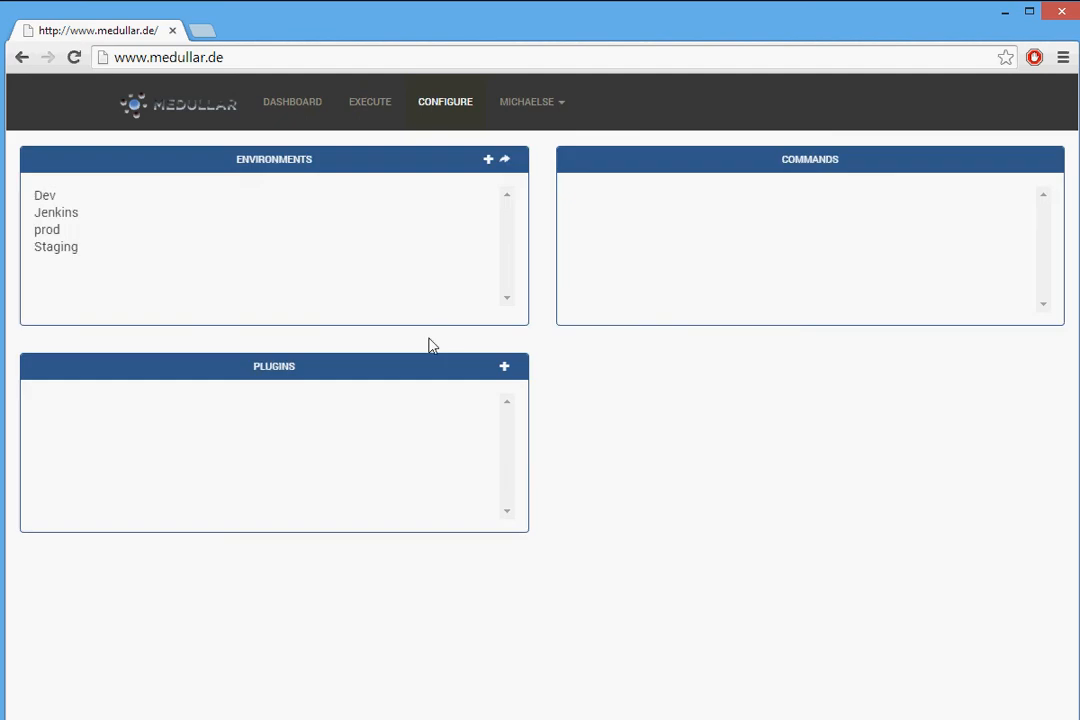
# Install the Chart Renderer and Core Monitoring plugins into the Staging environment
pyautogui.click(80, 250)
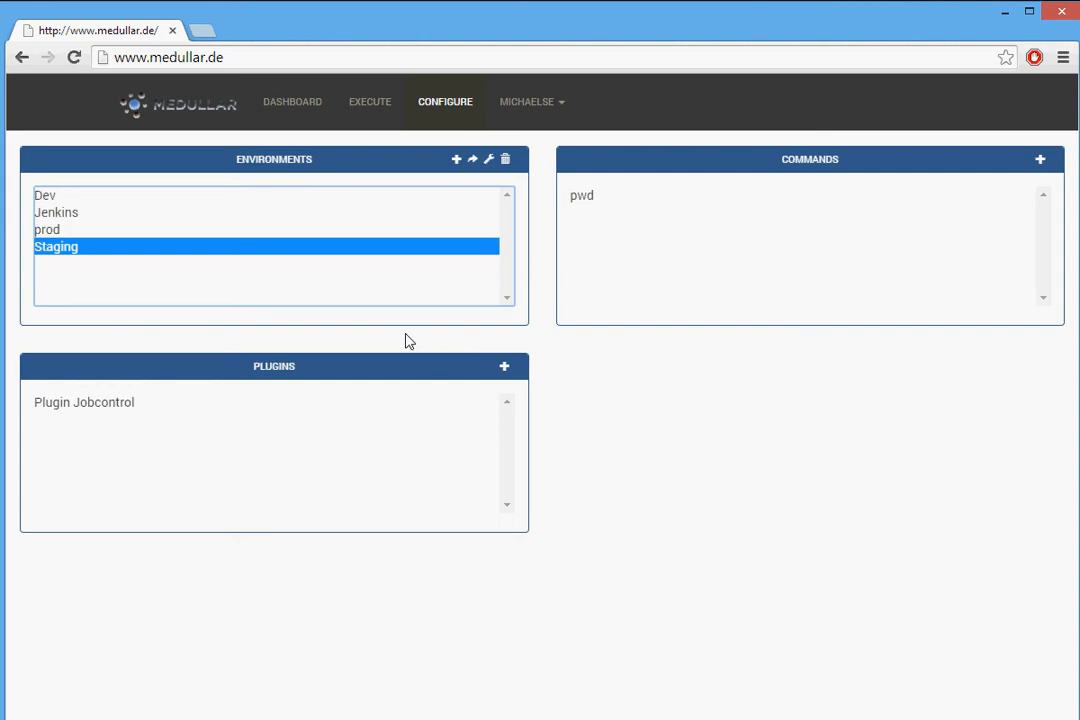
pyautogui.click(505, 368)
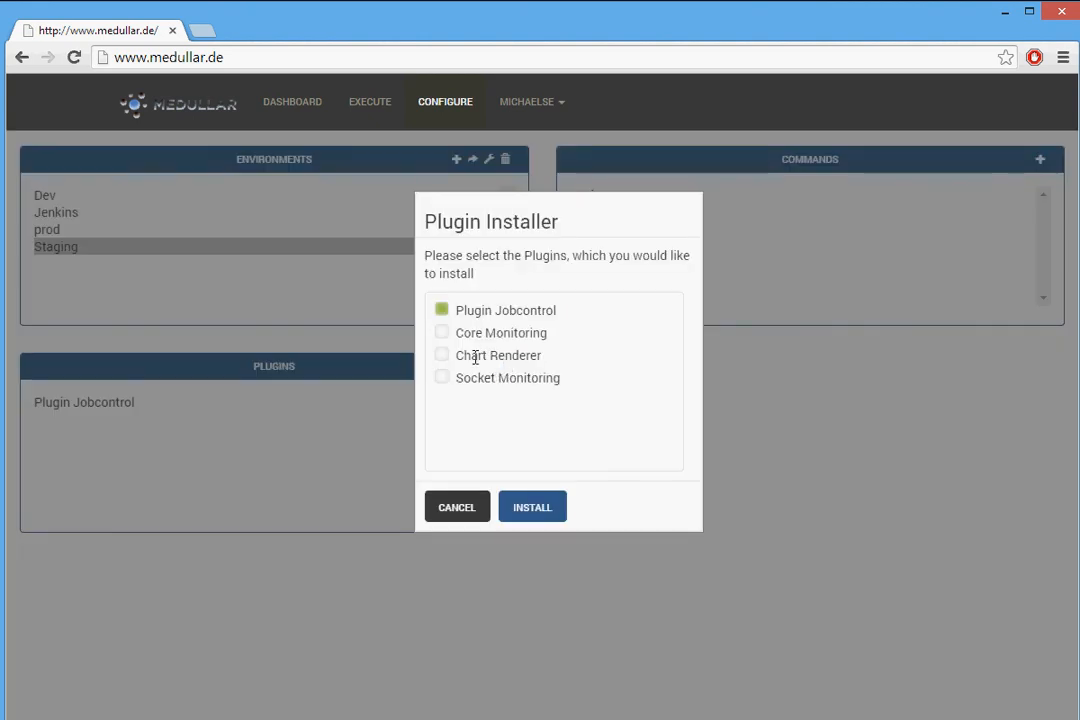
pyautogui.click(442, 358)
pyautogui.click(442, 334)
pyautogui.click(533, 508)
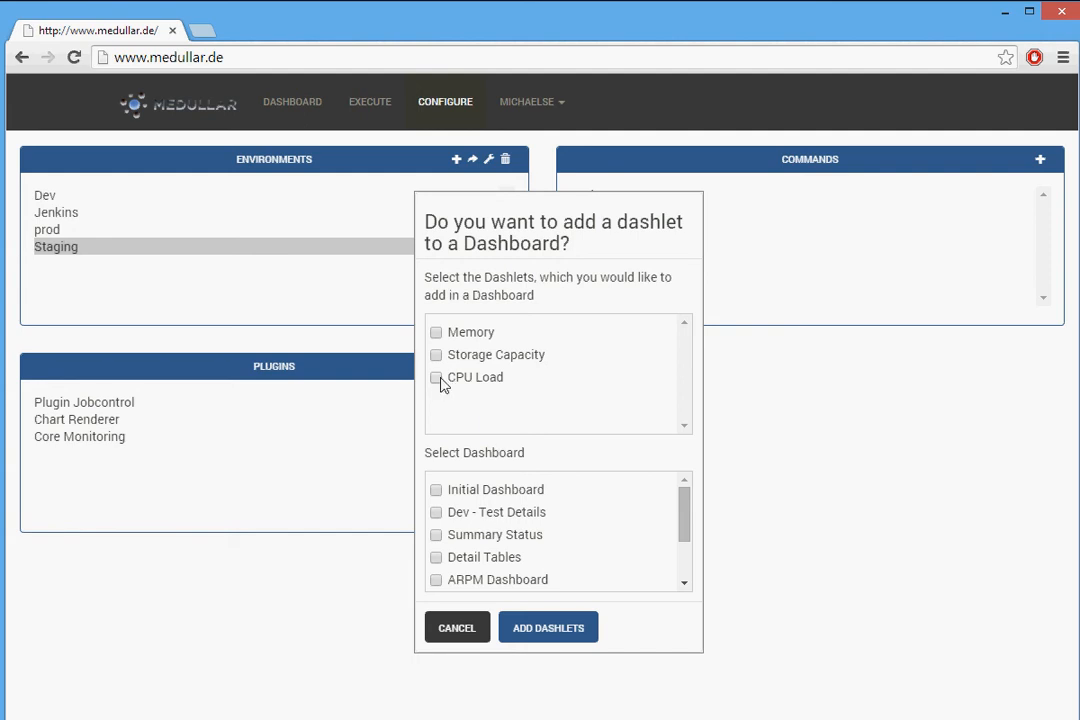
# Add CPU Load, Storage Capacity and Memory dashlets to the Staging Dashboard
pyautogui.click(438, 379)
pyautogui.click(437, 356)
pyautogui.click(437, 333)
pyautogui.moveTo(683, 521); pyautogui.dragTo(670, 588)
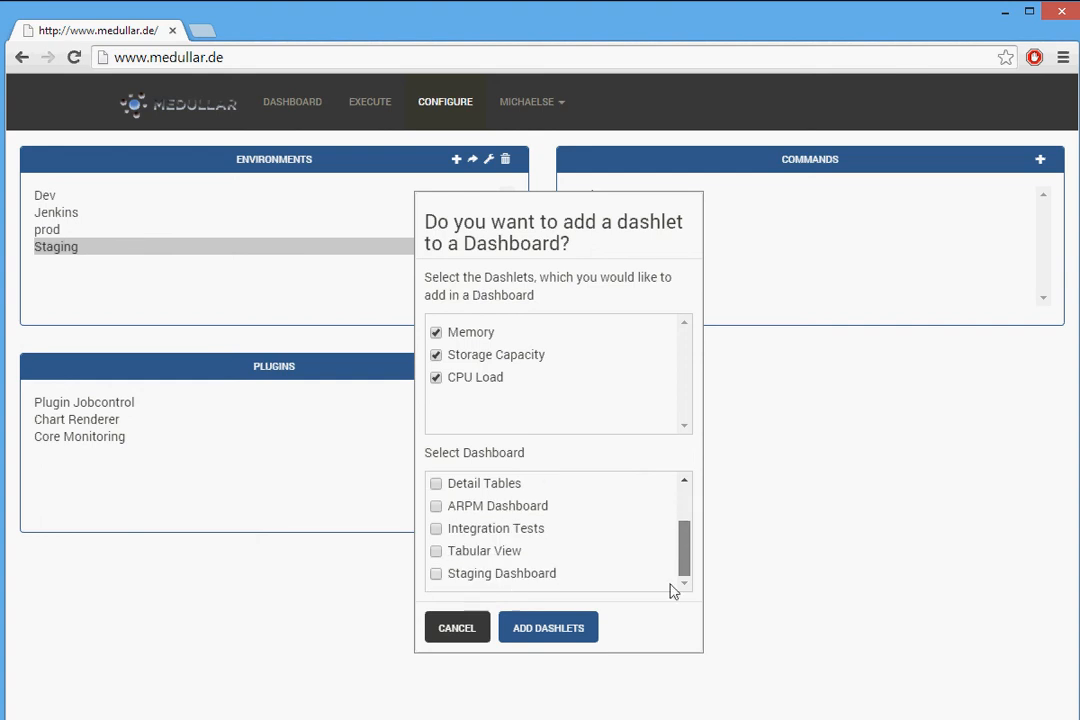
pyautogui.click(498, 580)
pyautogui.click(537, 630)
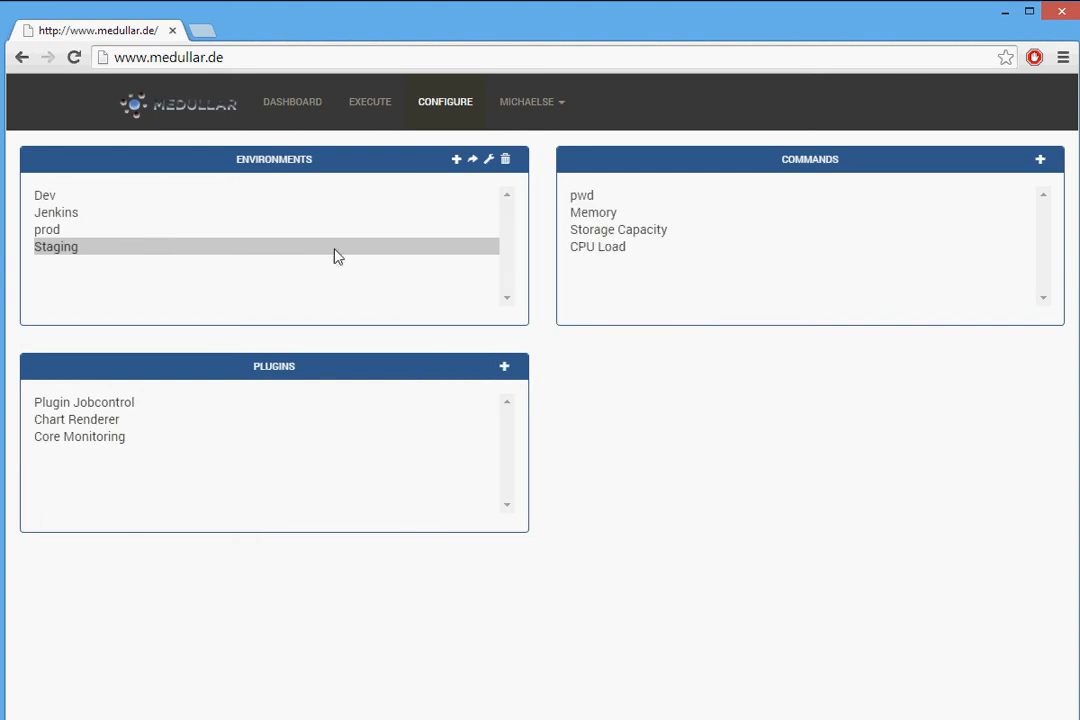
# Open the Staging Dashboard and delete the STAGING:PWD dashlet
pyautogui.click(305, 104)
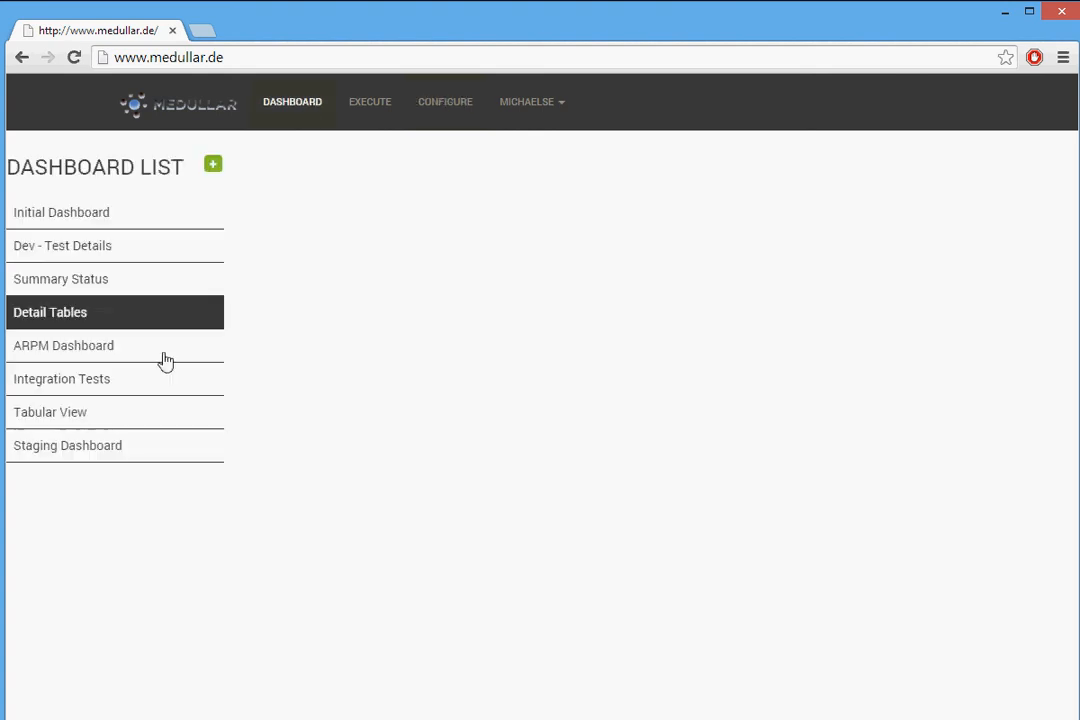
pyautogui.click(107, 452)
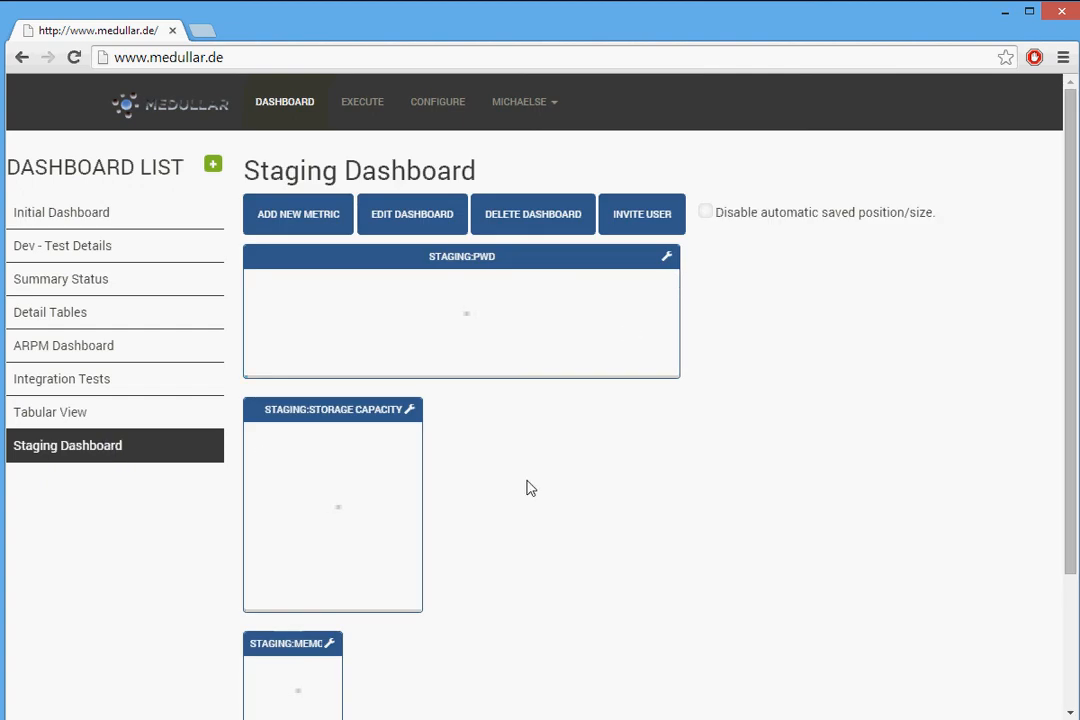
pyautogui.click(668, 259)
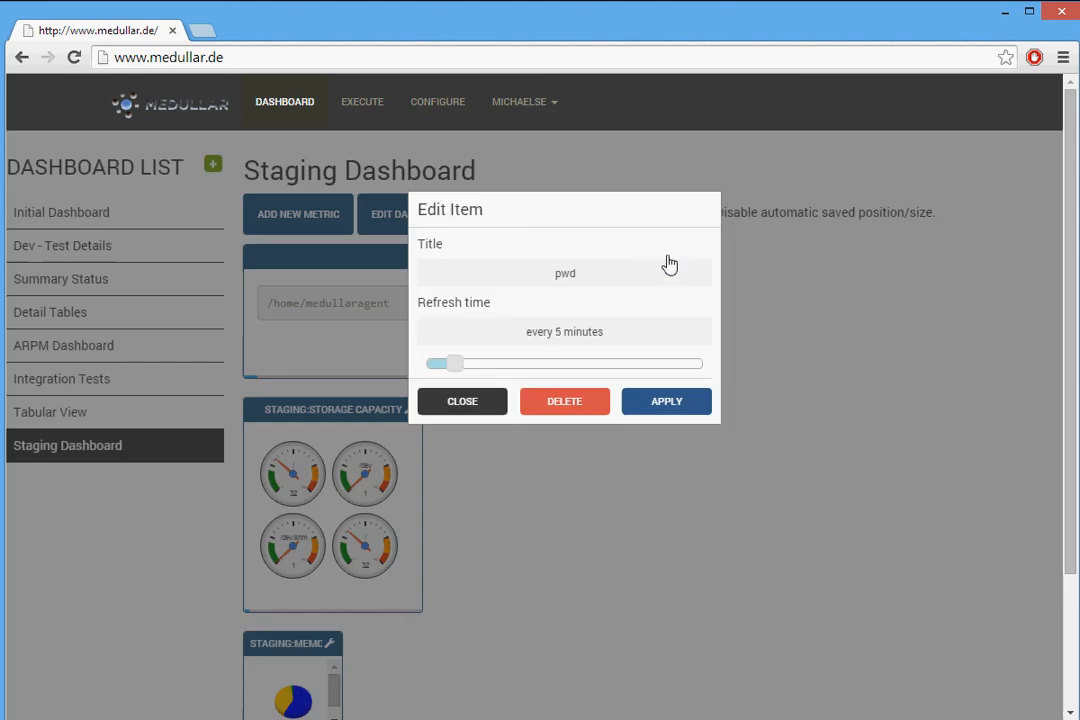
pyautogui.click(554, 402)
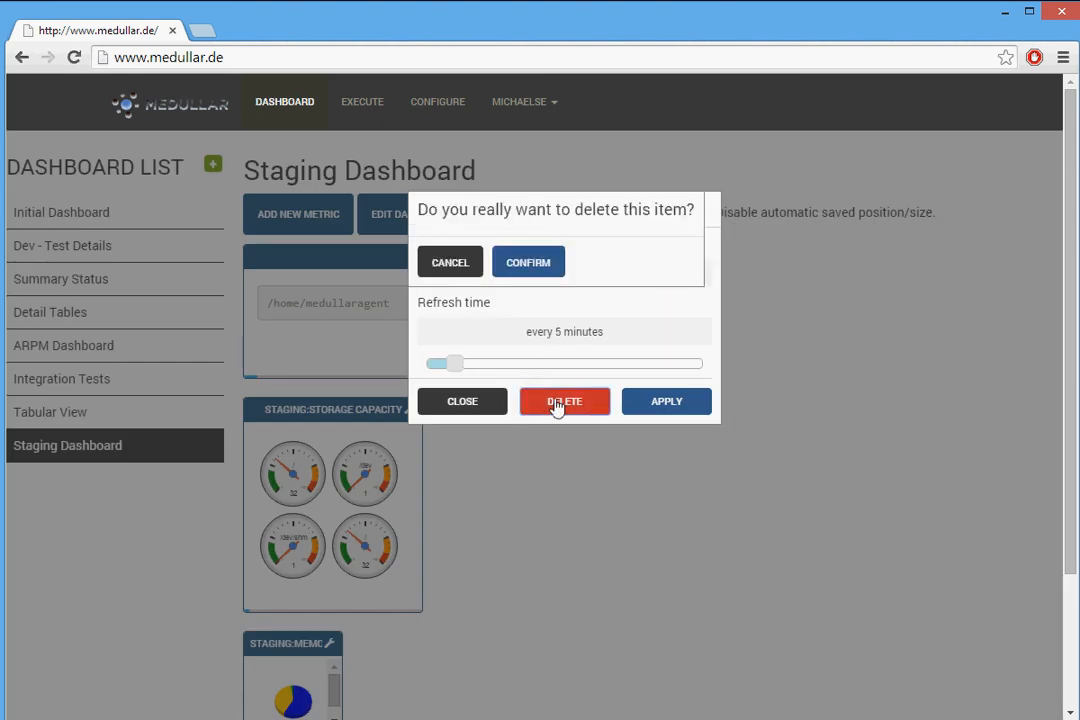
pyautogui.click(535, 264)
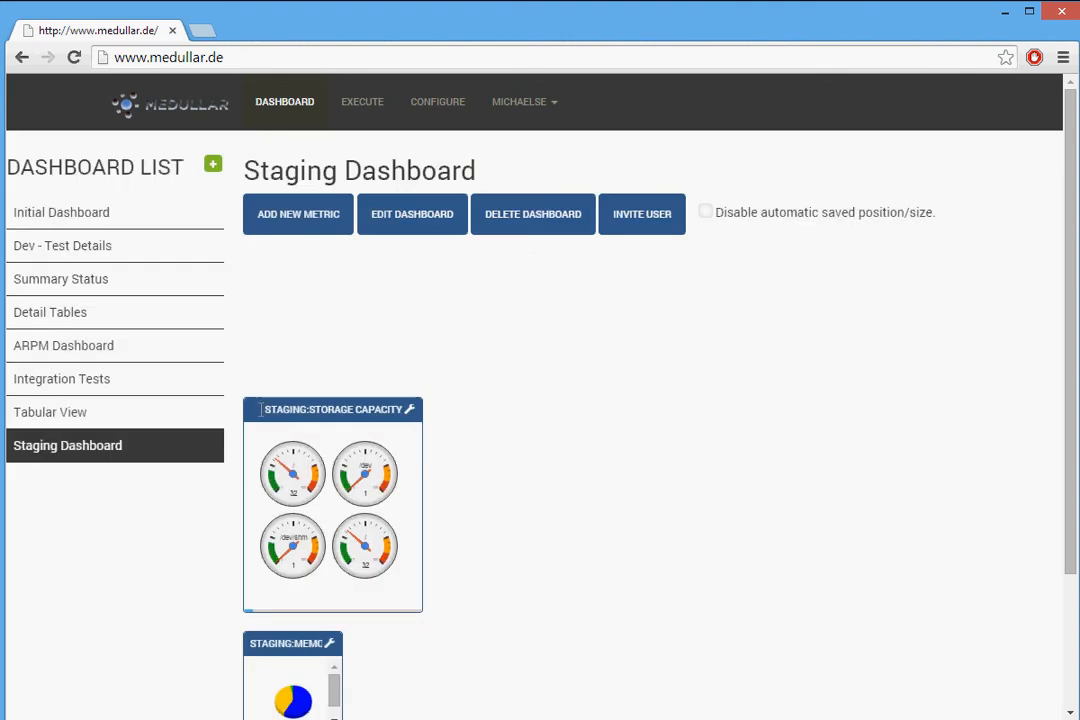
# Arrange the CPU Load, Memory and Storage Capacity widgets in one top row
pyautogui.moveTo(260, 409); pyautogui.dragTo(578, 272)
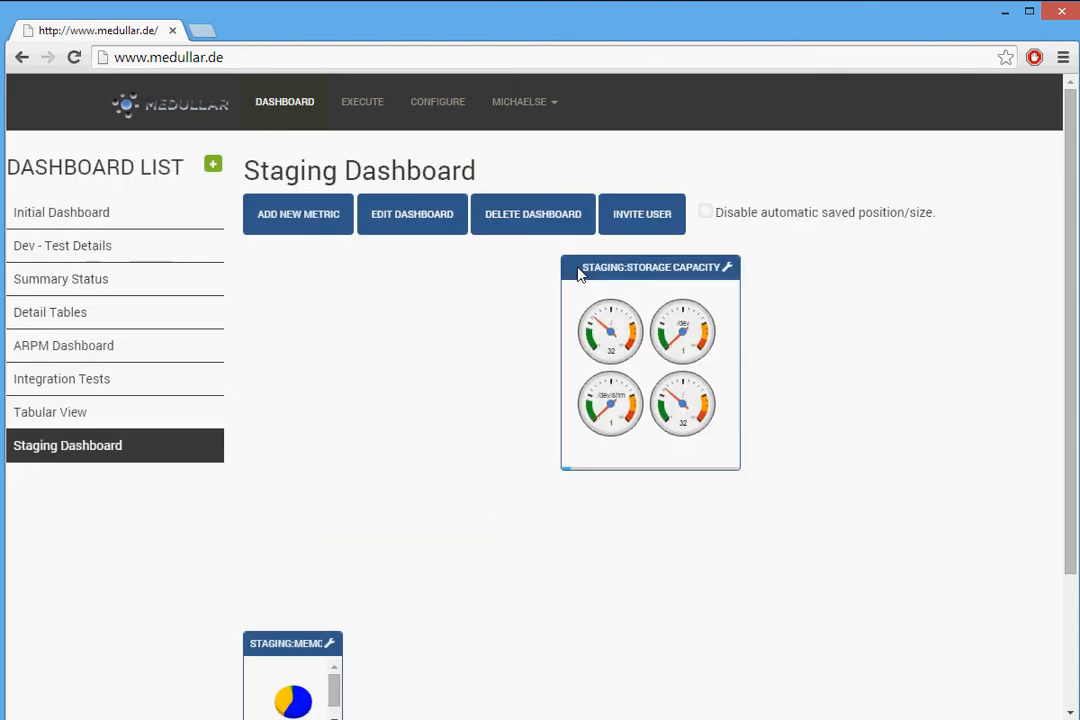
pyautogui.scroll(-1, 393, 484)
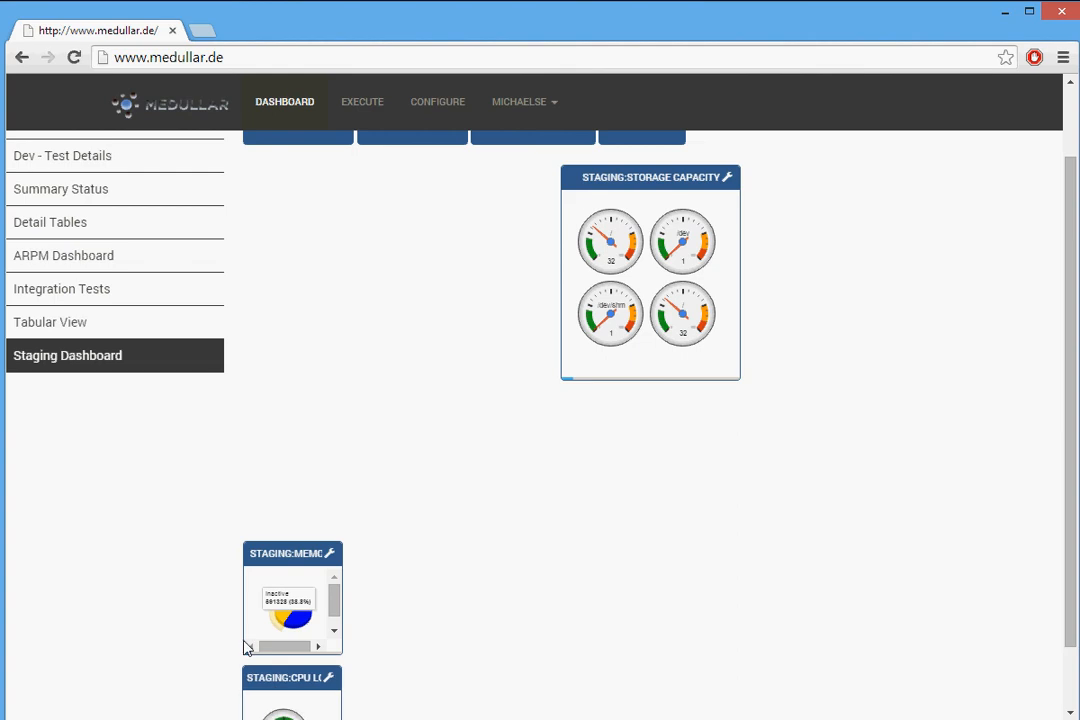
pyautogui.moveTo(252, 685); pyautogui.dragTo(275, 325)
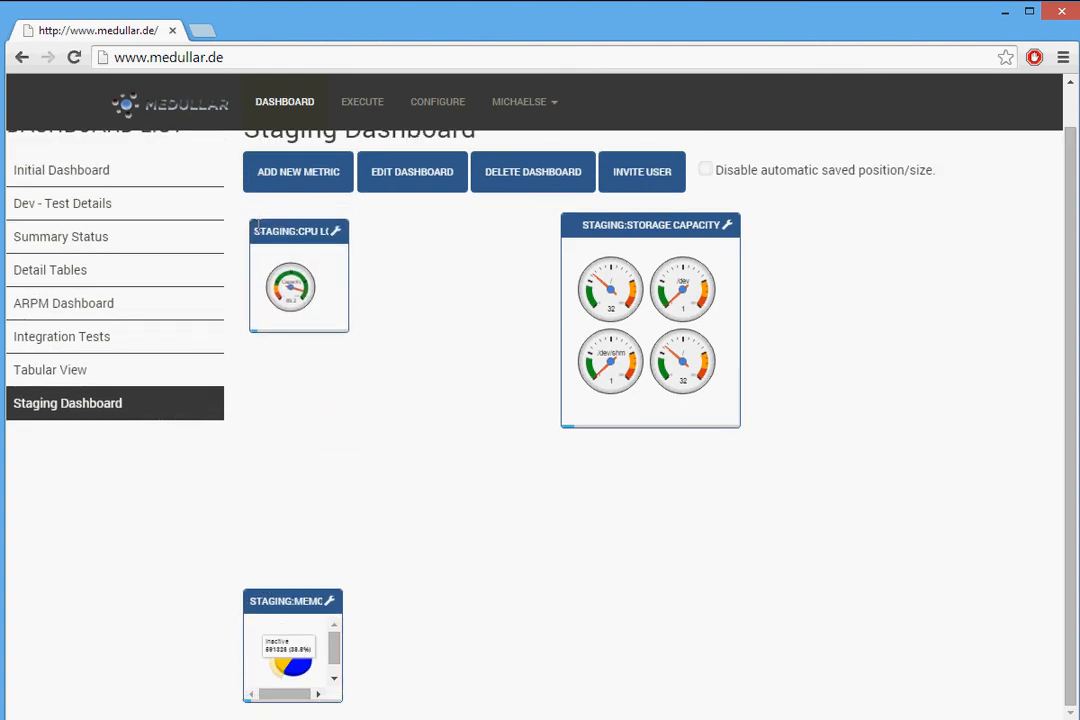
pyautogui.moveTo(285, 598); pyautogui.dragTo(487, 272)
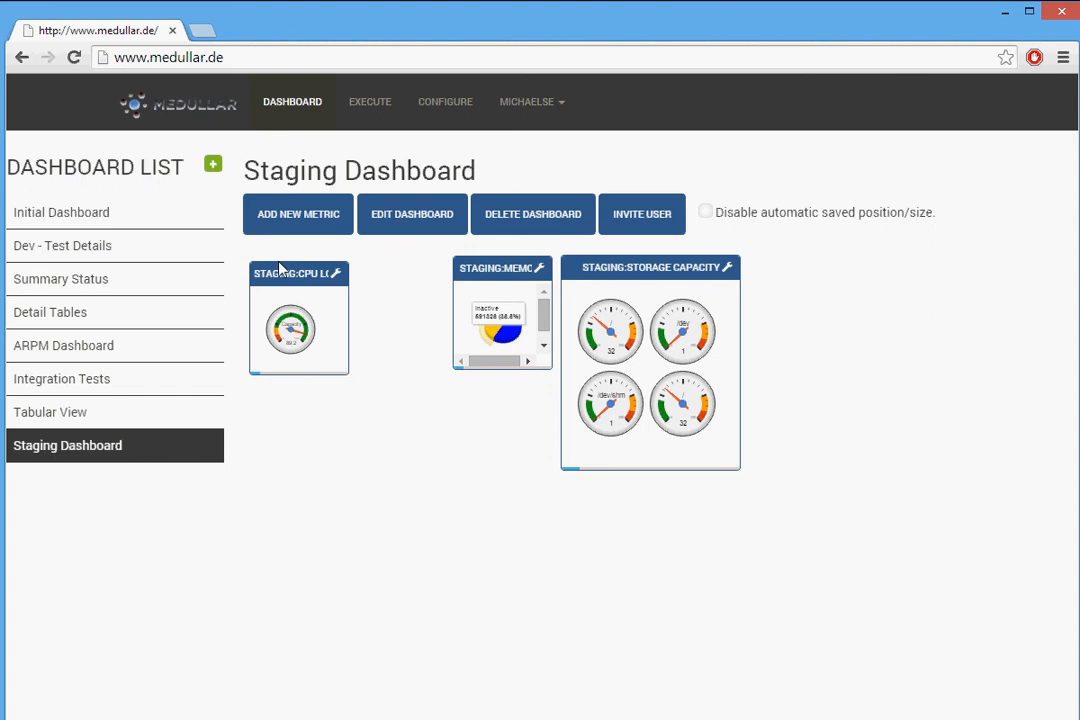
# Reposition the CPU Load widget and enlarge it wider and taller
pyautogui.moveTo(281, 272)
pyautogui.mouseDown()
pyautogui.moveTo(309, 256)
pyautogui.moveTo(292, 260)
pyautogui.mouseUp()
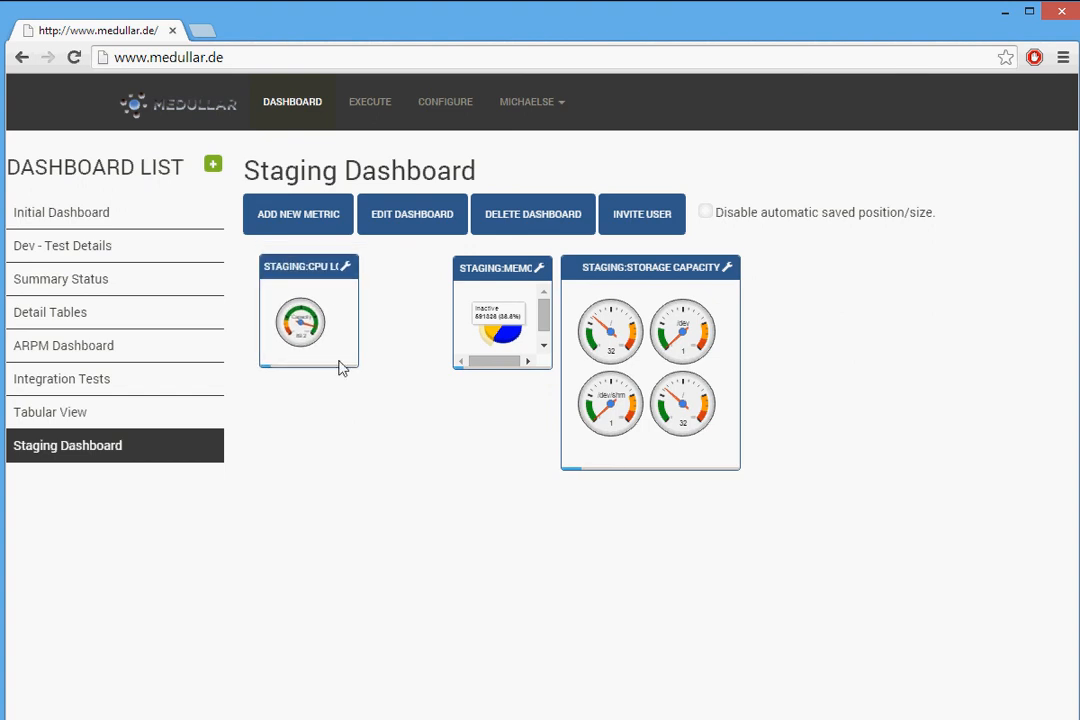
pyautogui.moveTo(357, 374); pyautogui.dragTo(410, 403)
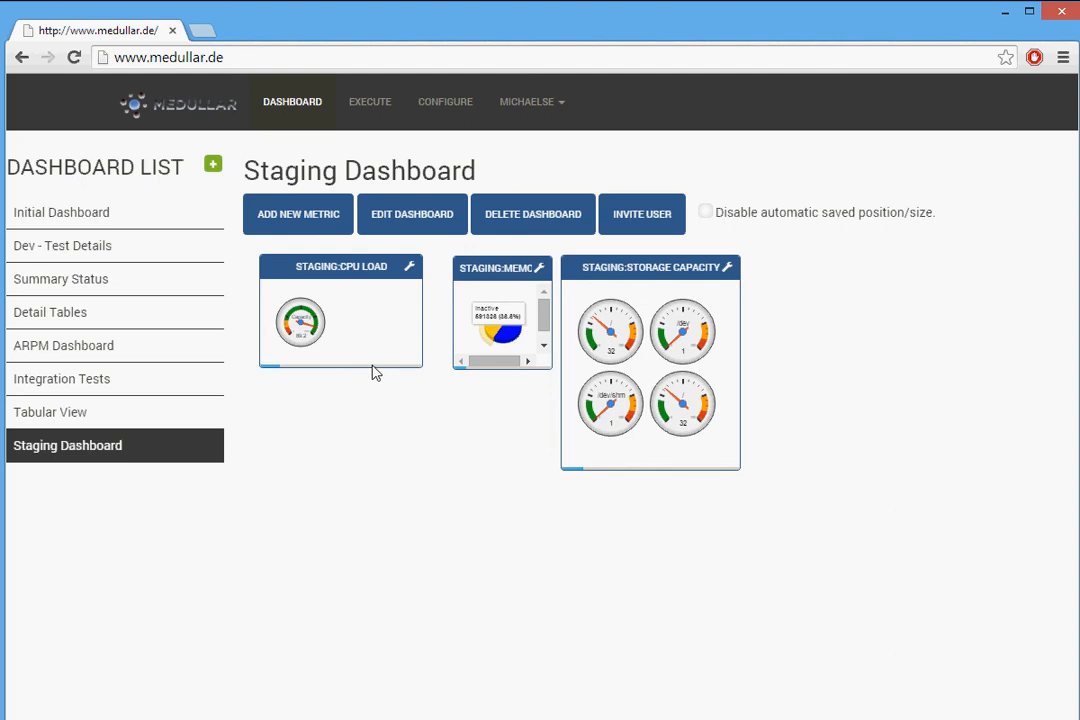
pyautogui.moveTo(371, 366); pyautogui.dragTo(369, 434)
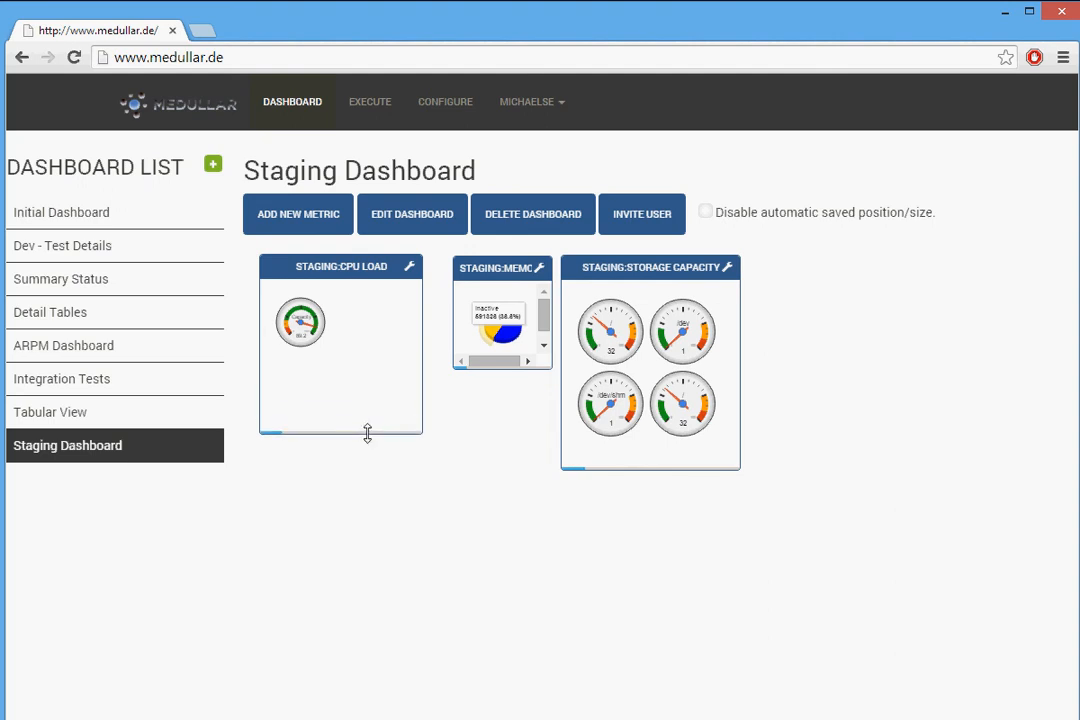
# Set the CPU Load widget's refresh time to every 1 minute
pyautogui.click(409, 267)
pyautogui.moveTo(465, 370); pyautogui.dragTo(420, 369)
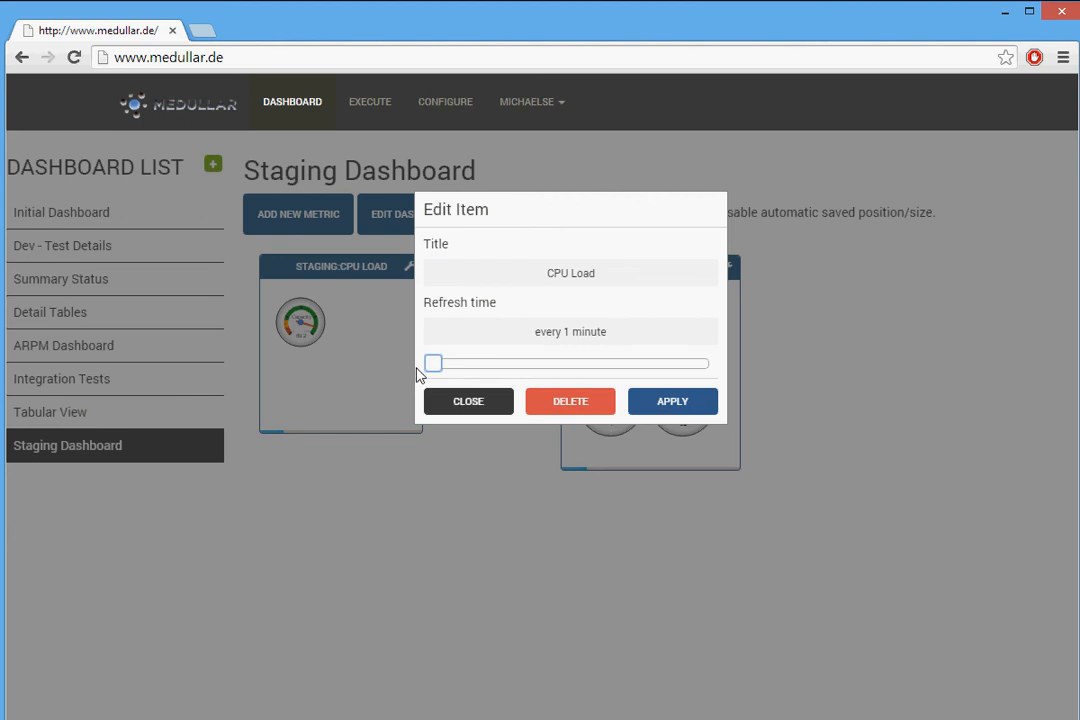
pyautogui.click(677, 405)
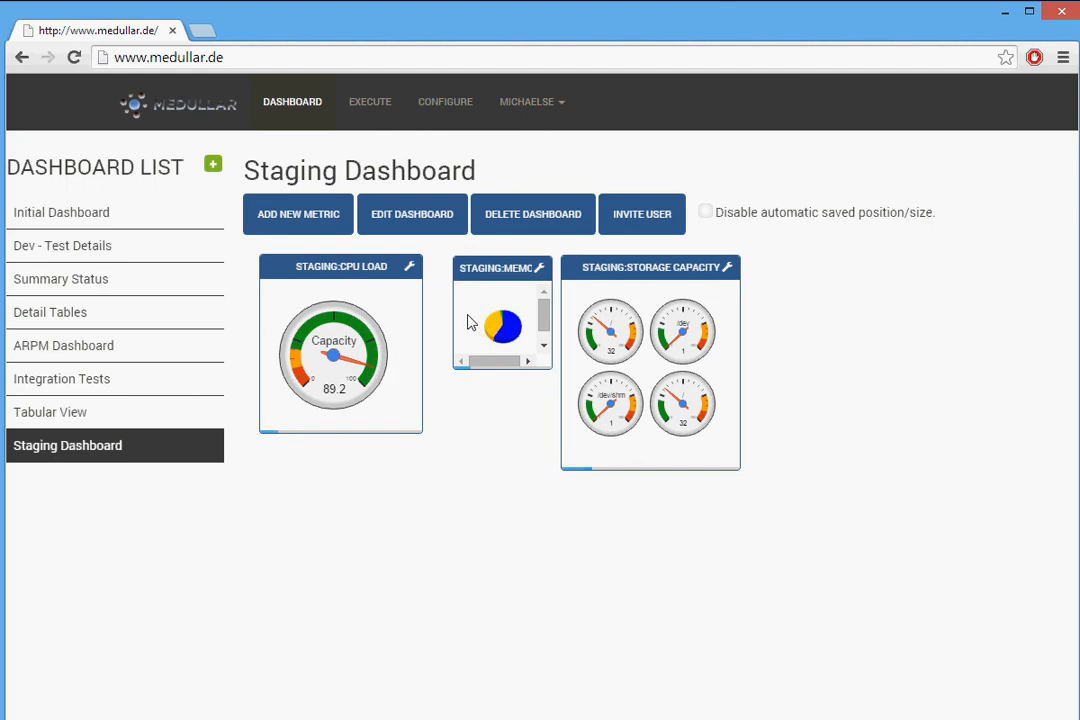
pyautogui.moveTo(492, 332)
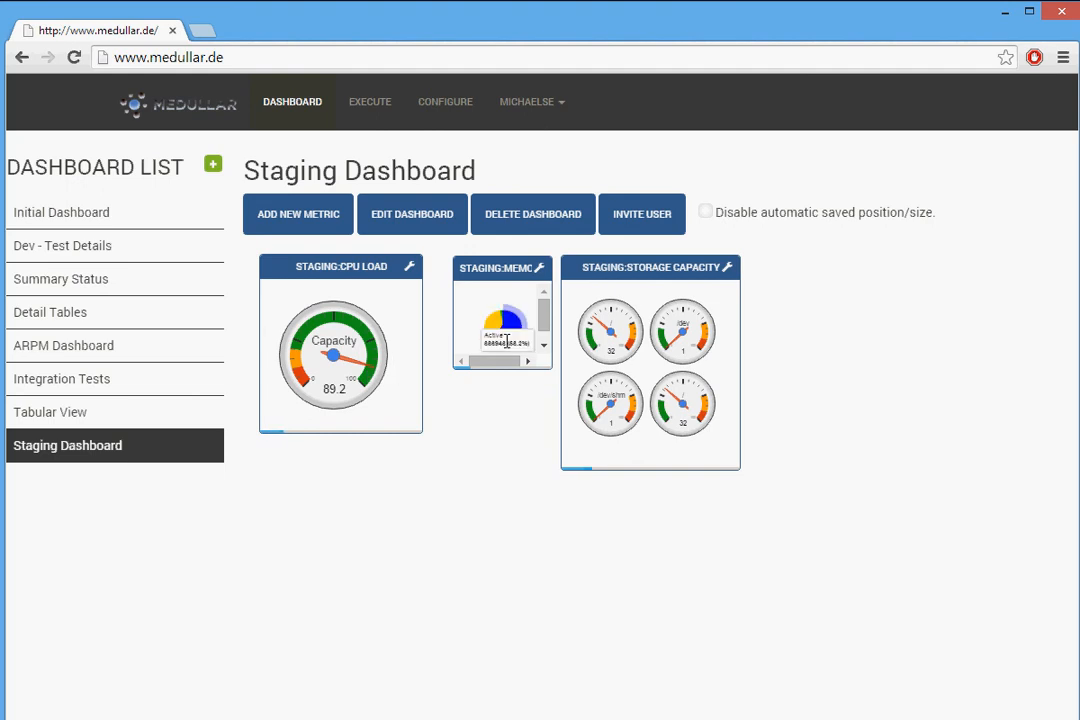